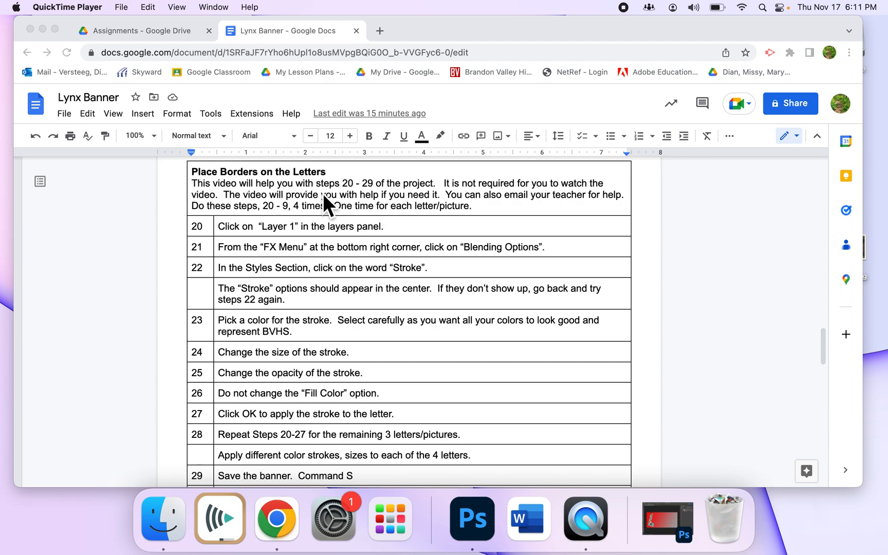
# Switch to Photoshop and add a Stroke effect to Layer 1, the lynx-filled letter L
pyautogui.click(658, 527)
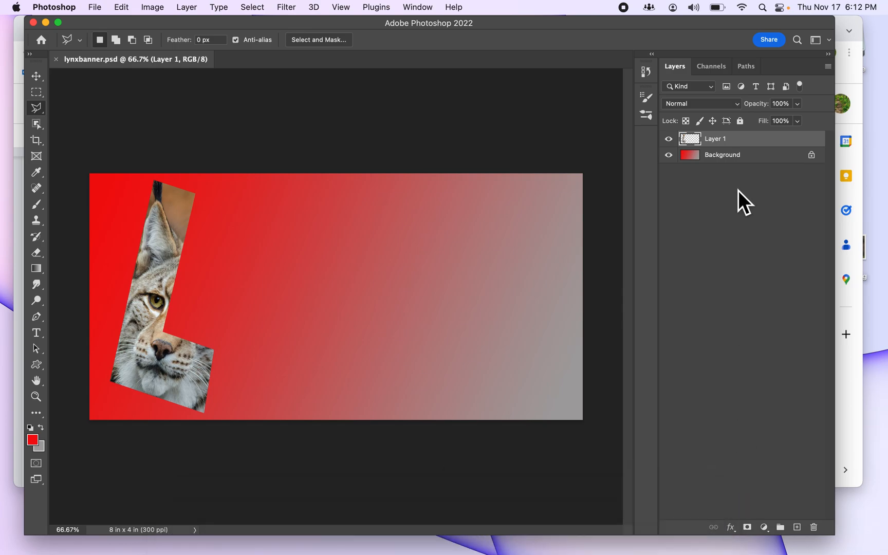
pyautogui.click(736, 529)
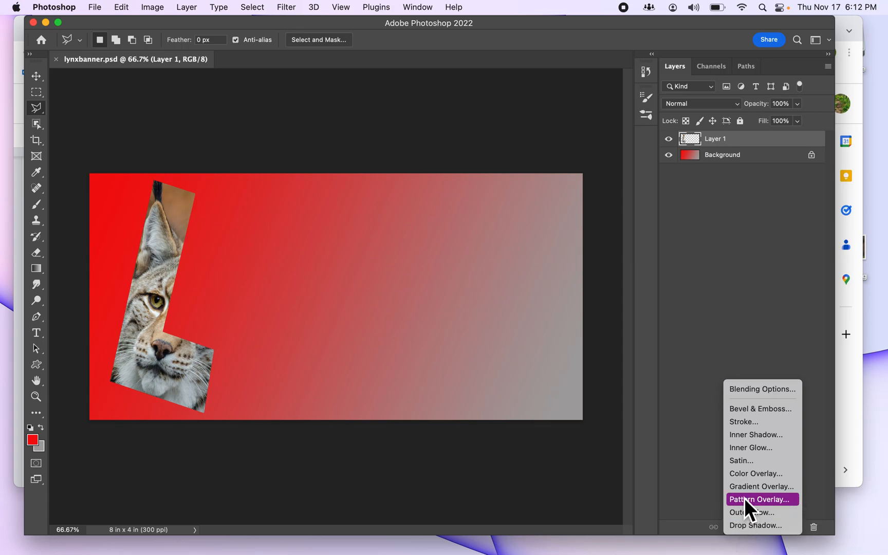
pyautogui.click(751, 391)
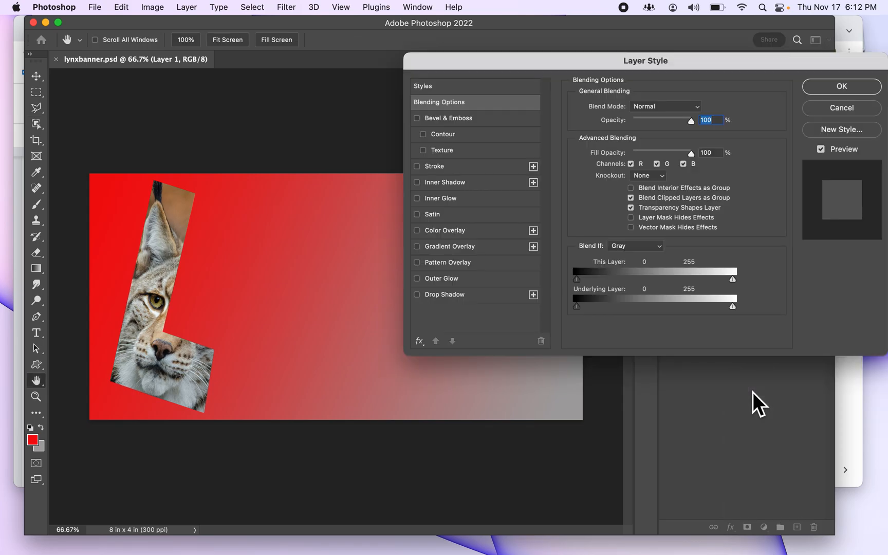
pyautogui.moveTo(713, 67); pyautogui.dragTo(567, 97)
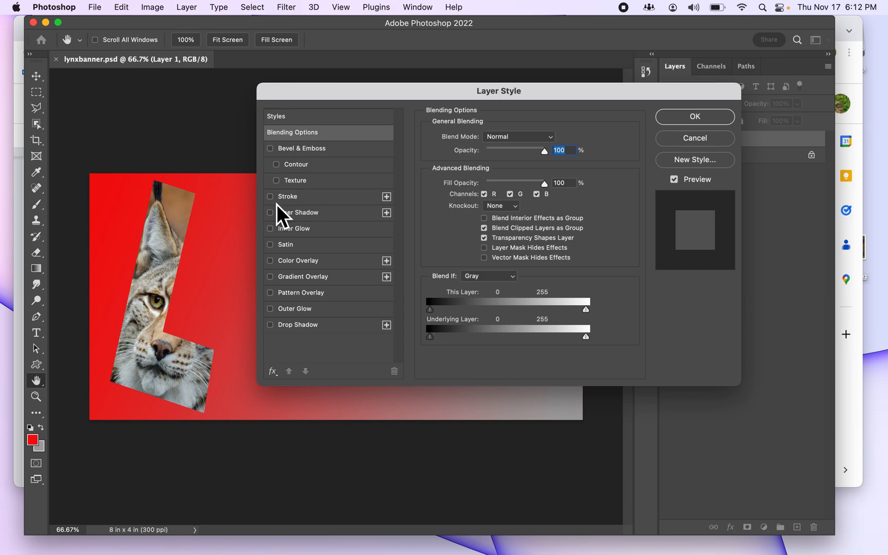
pyautogui.click(296, 202)
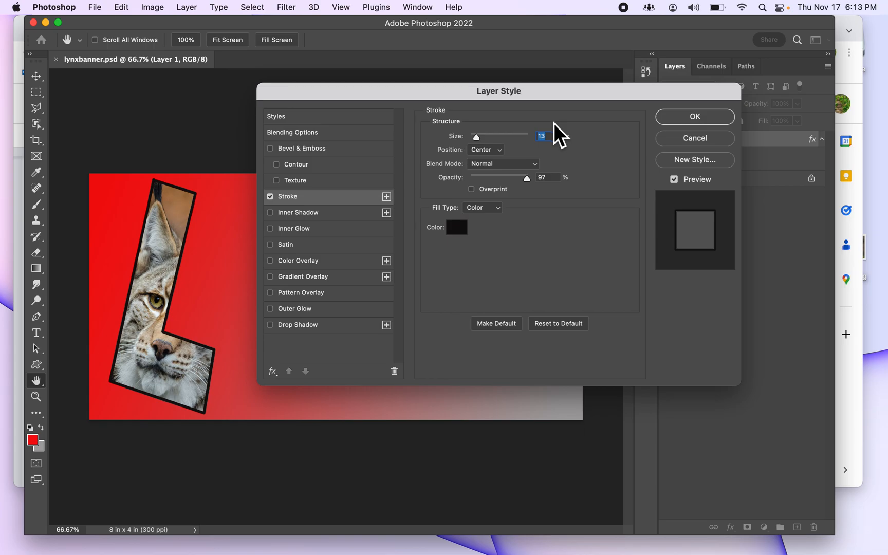
# Set the stroke color to the near-white f8f2f2
pyautogui.click(460, 230)
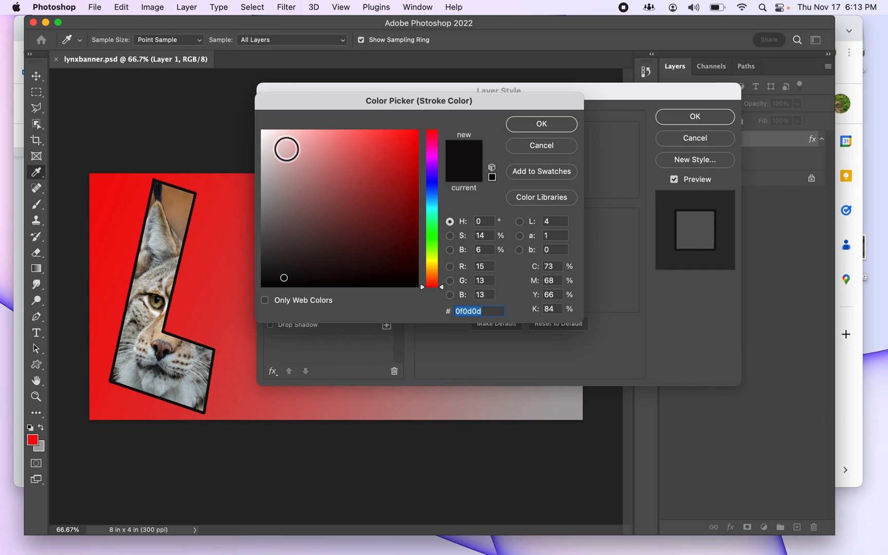
pyautogui.click(264, 134)
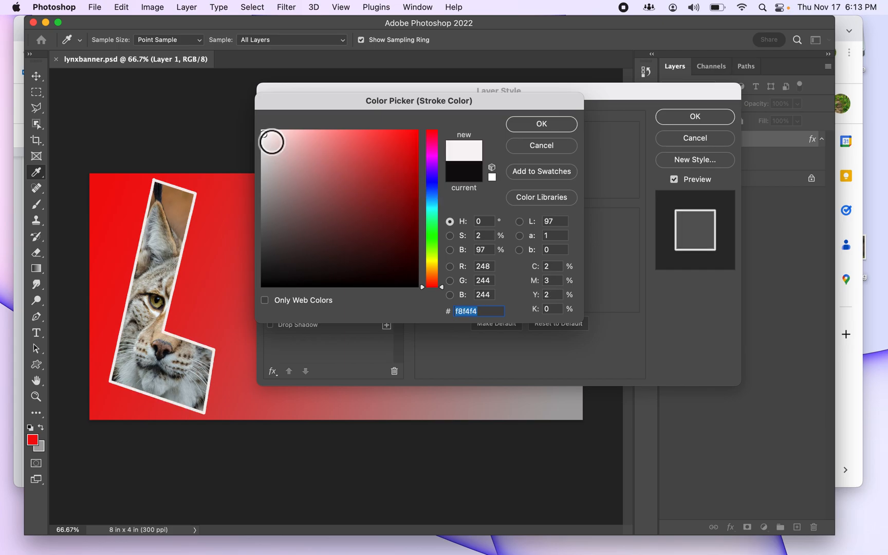
pyautogui.click(265, 135)
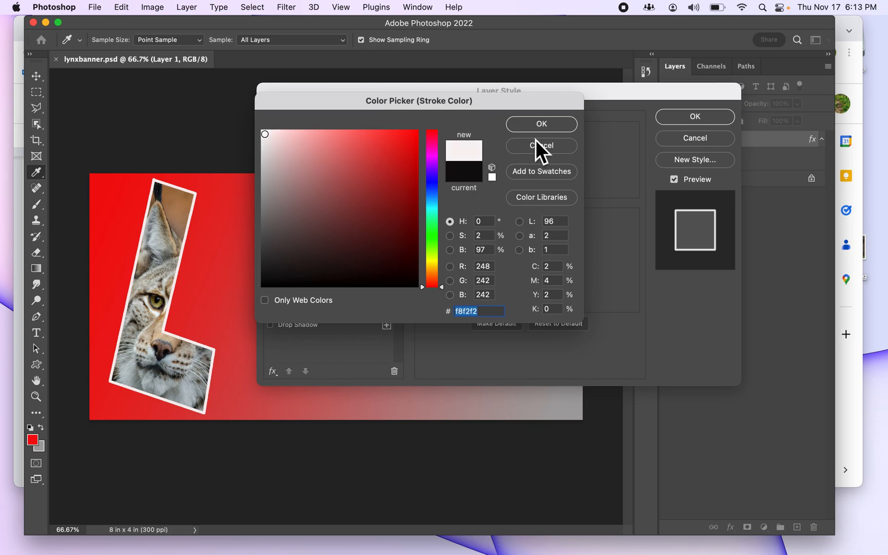
pyautogui.click(542, 124)
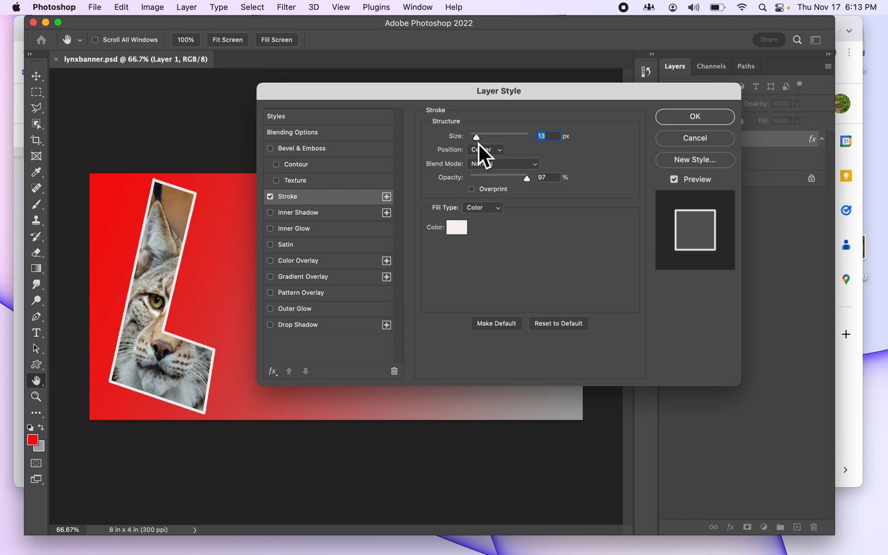
# Try several stroke sizes between 1 px and the maximum, and set the size to 16 px
pyautogui.moveTo(481, 141); pyautogui.dragTo(486, 141)
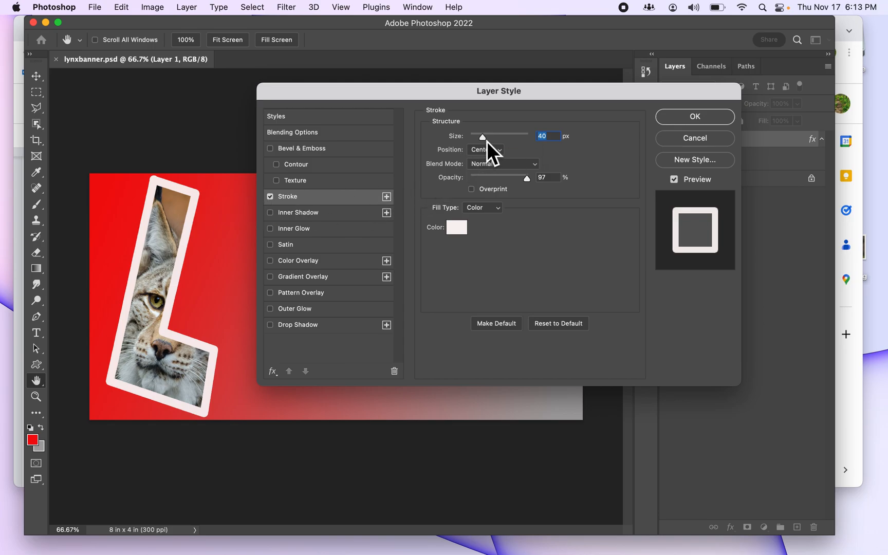
pyautogui.moveTo(488, 141); pyautogui.dragTo(508, 143)
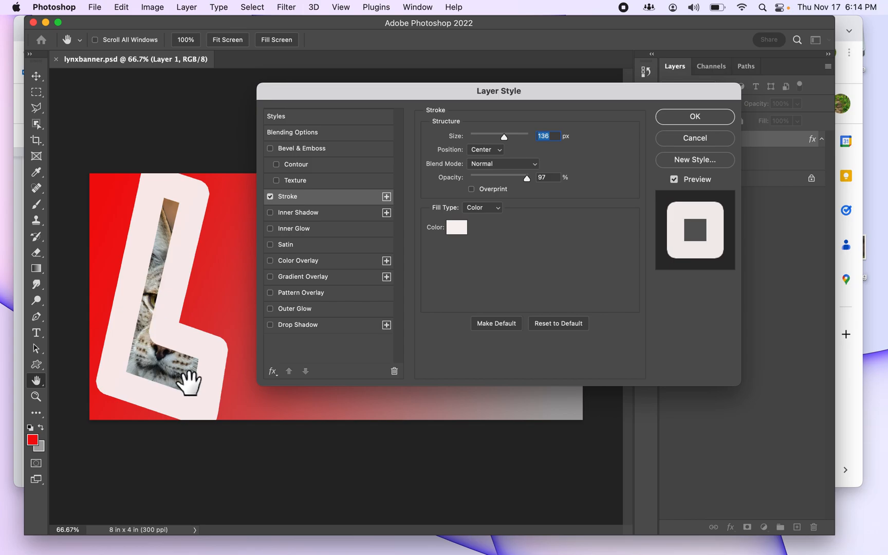
pyautogui.moveTo(507, 141); pyautogui.dragTo(520, 140)
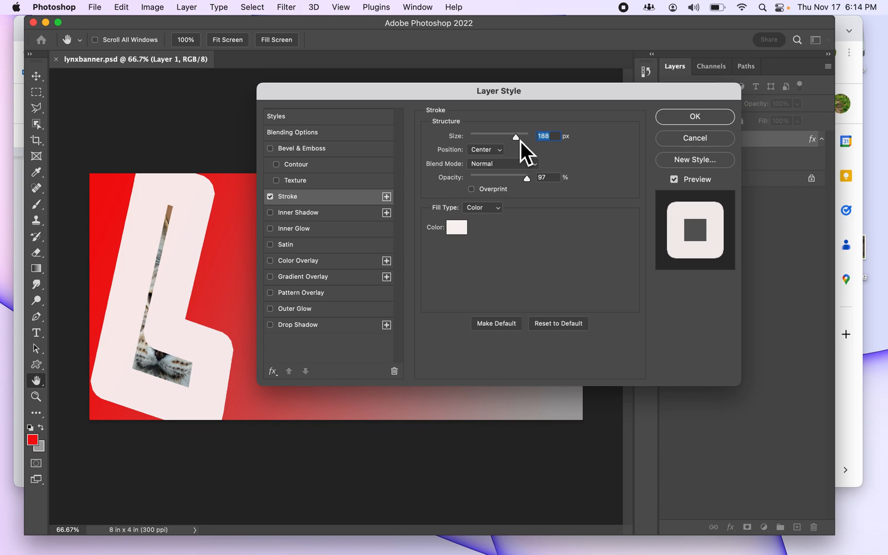
pyautogui.moveTo(528, 139); pyautogui.dragTo(473, 139)
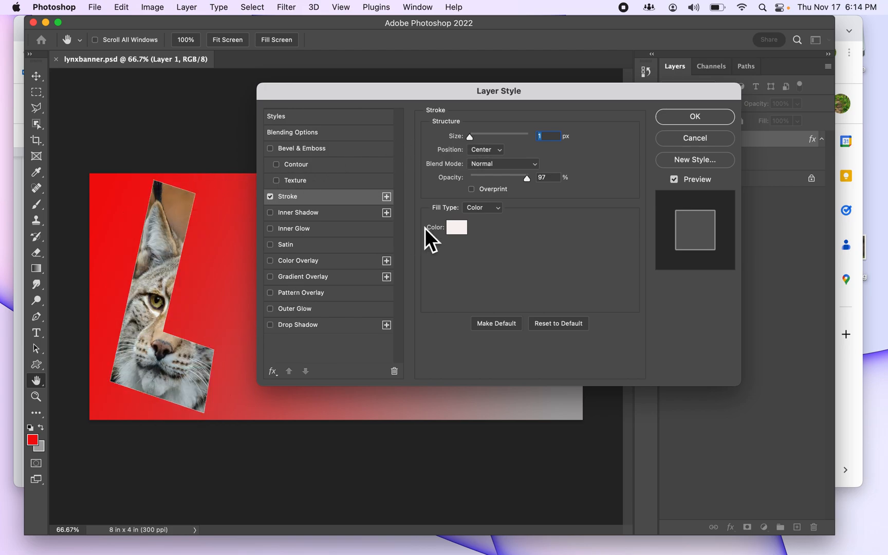
pyautogui.moveTo(474, 143)
pyautogui.mouseDown()
pyautogui.moveTo(491, 143)
pyautogui.moveTo(480, 141)
pyautogui.mouseUp()
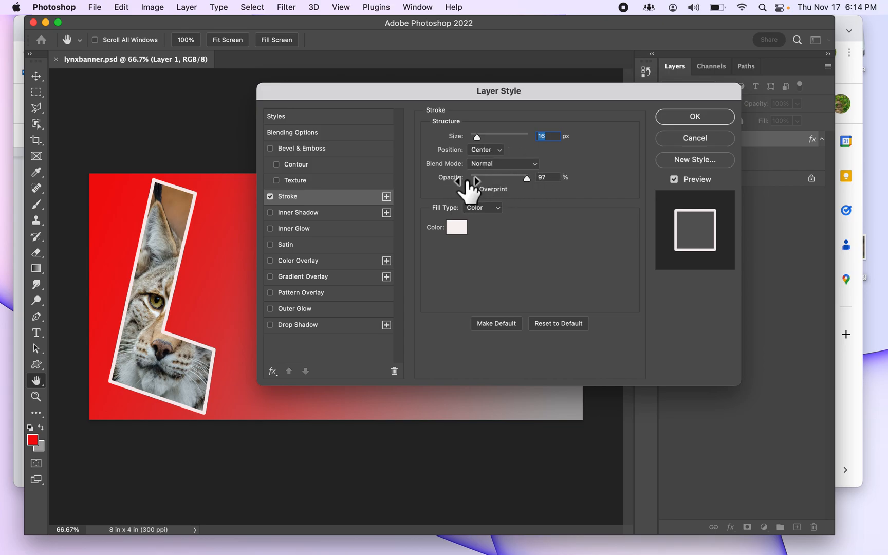
# Try the Outside and Inside stroke positions and return the position to Center
pyautogui.click(501, 153)
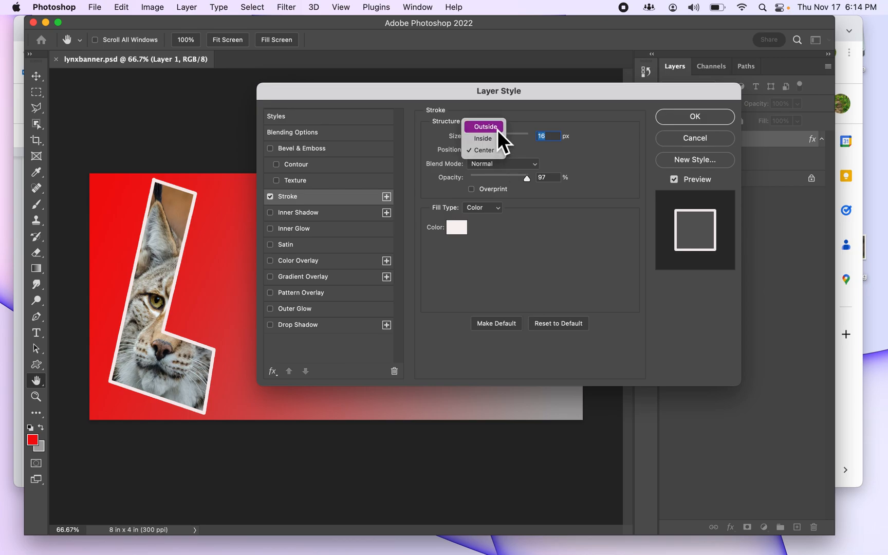
pyautogui.click(497, 130)
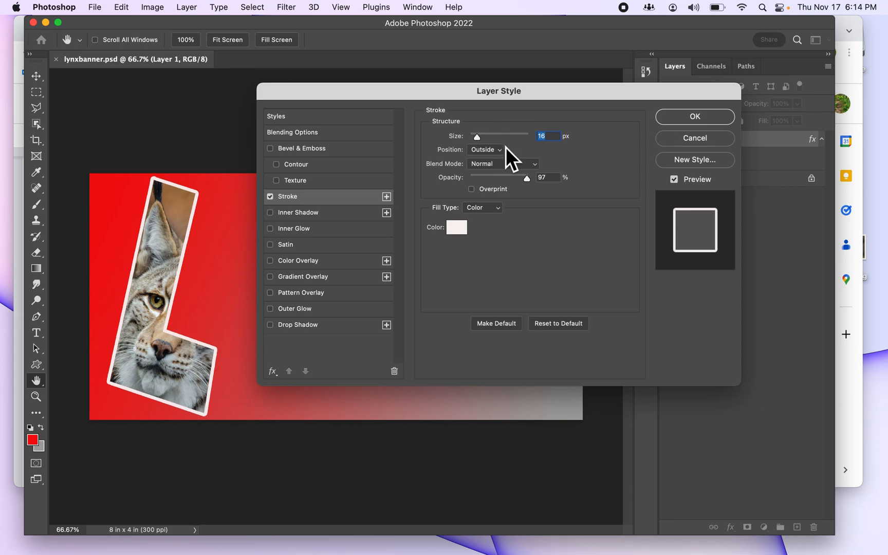
pyautogui.click(503, 153)
pyautogui.click(498, 165)
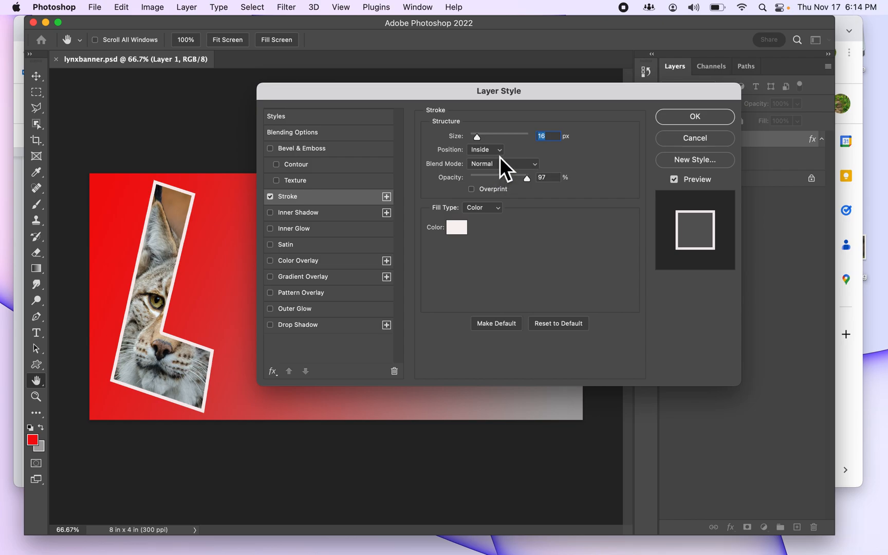
pyautogui.click(499, 153)
pyautogui.click(495, 164)
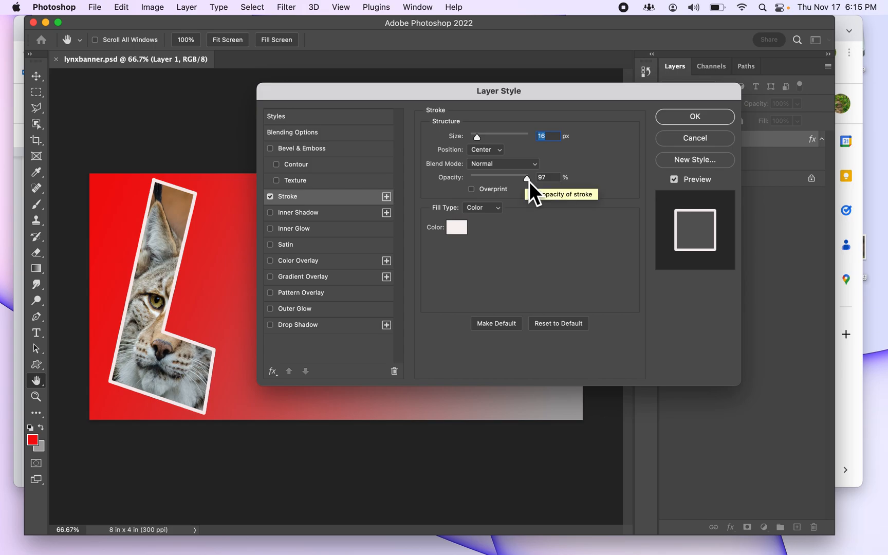
# Try a stroke opacity of 41%, set it to 100%, and apply the stroke to the letter
pyautogui.moveTo(531, 182)
pyautogui.mouseDown()
pyautogui.moveTo(471, 182)
pyautogui.moveTo(498, 179)
pyautogui.mouseUp()
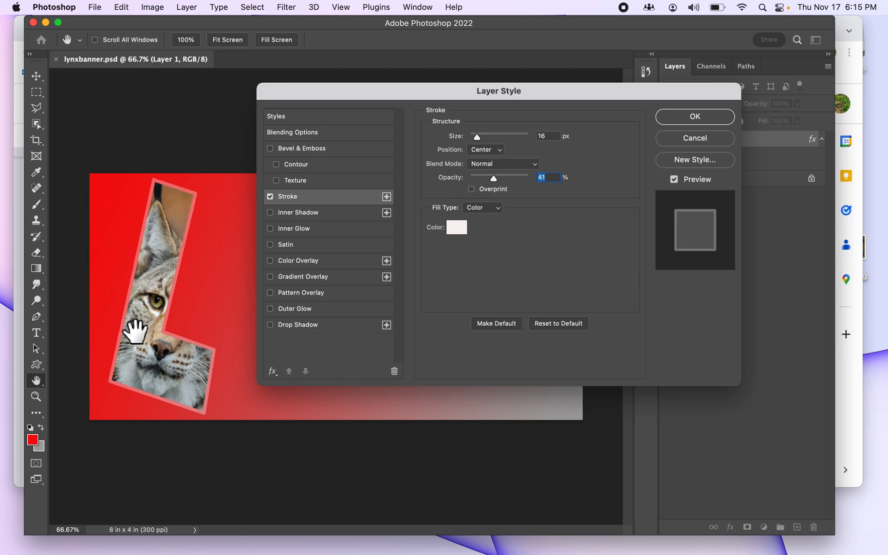
pyautogui.moveTo(499, 183); pyautogui.dragTo(537, 184)
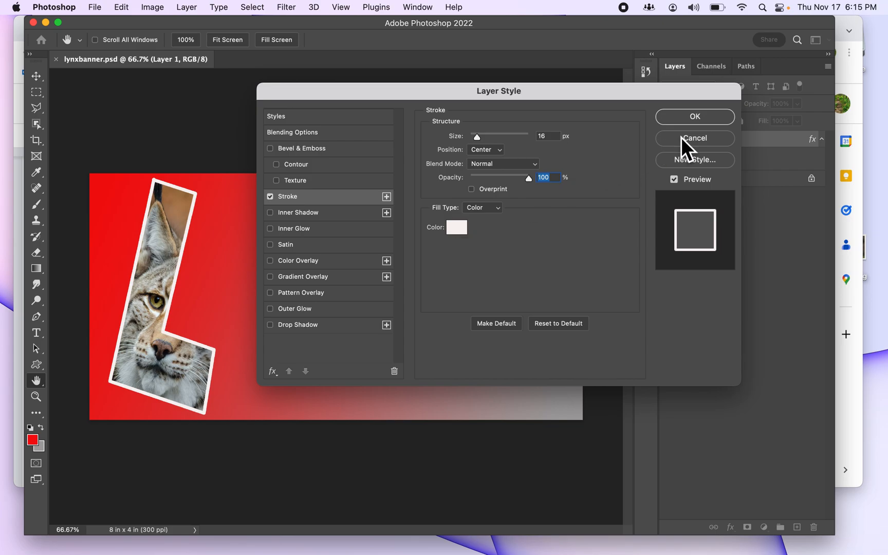
pyautogui.click(693, 123)
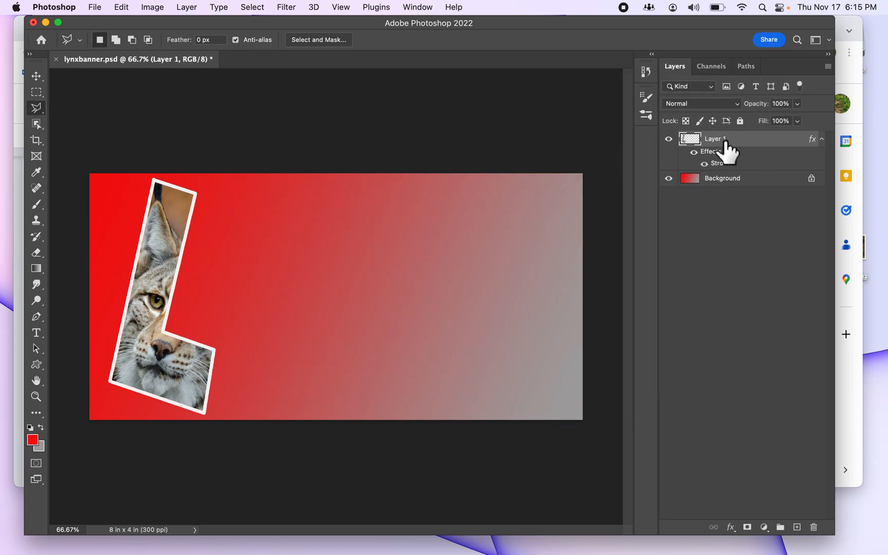
# Change Layer 1's stroke size to 35 px and save the banner
pyautogui.click(730, 527)
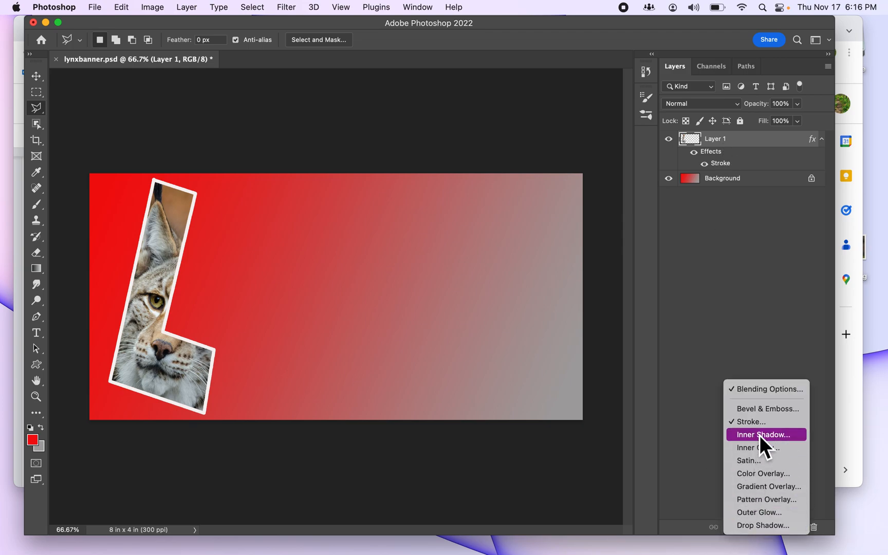
pyautogui.click(769, 389)
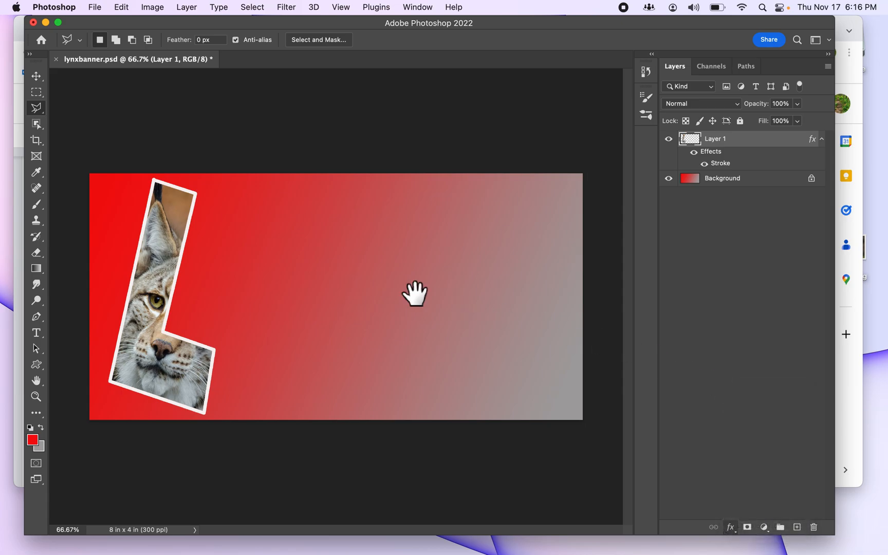
pyautogui.click(292, 202)
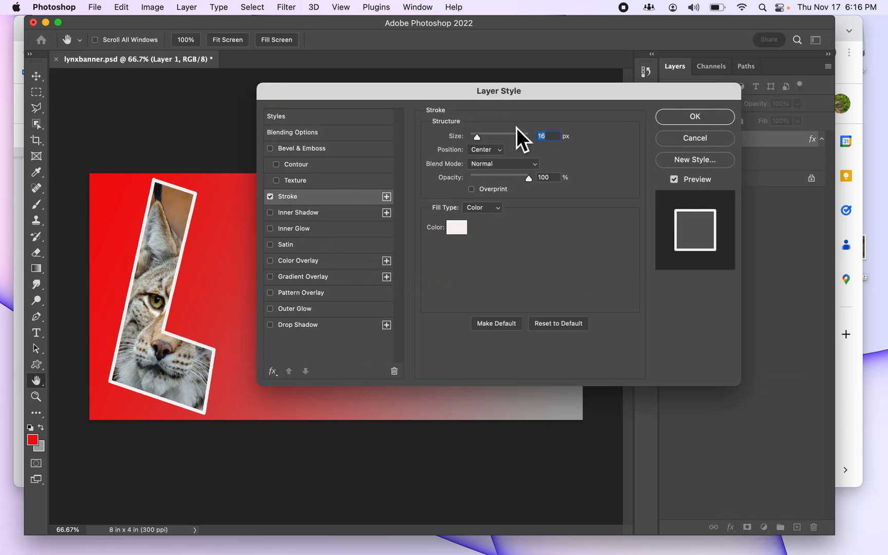
pyautogui.moveTo(482, 141); pyautogui.dragTo(485, 141)
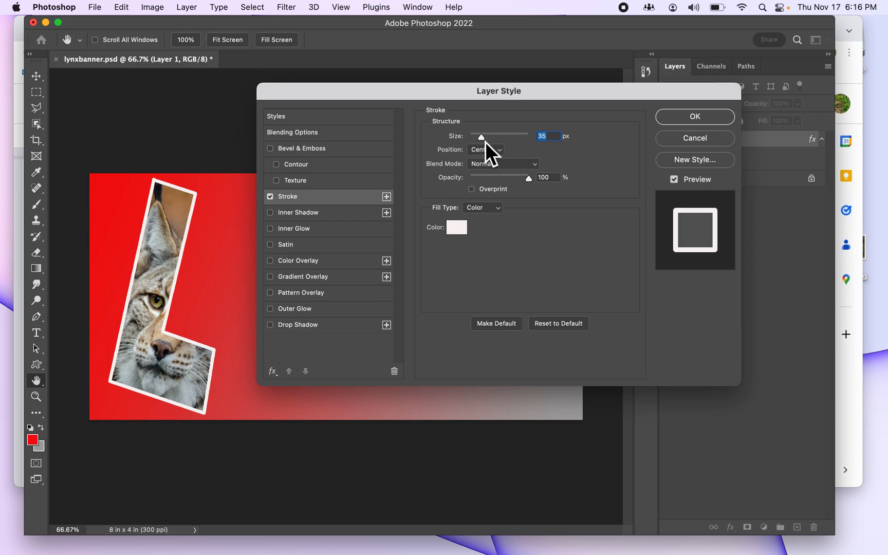
pyautogui.click(703, 121)
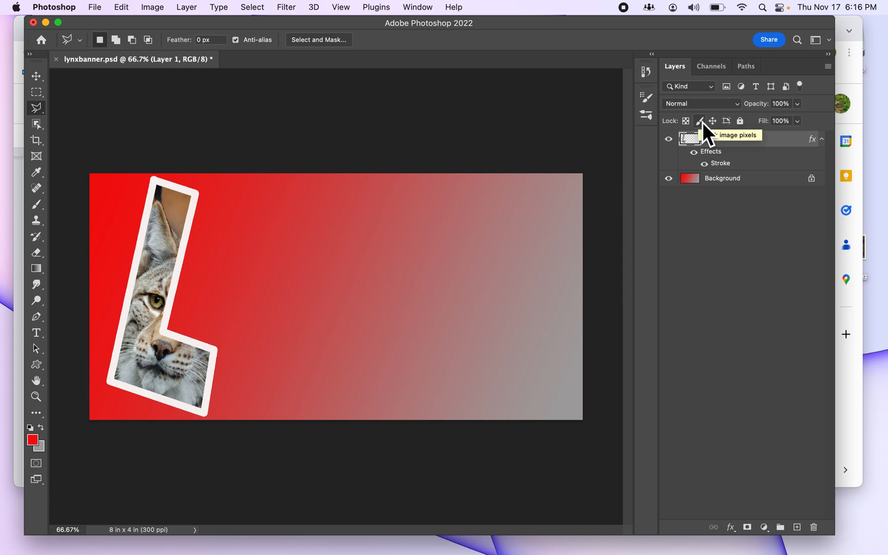
pyautogui.press('super+s')
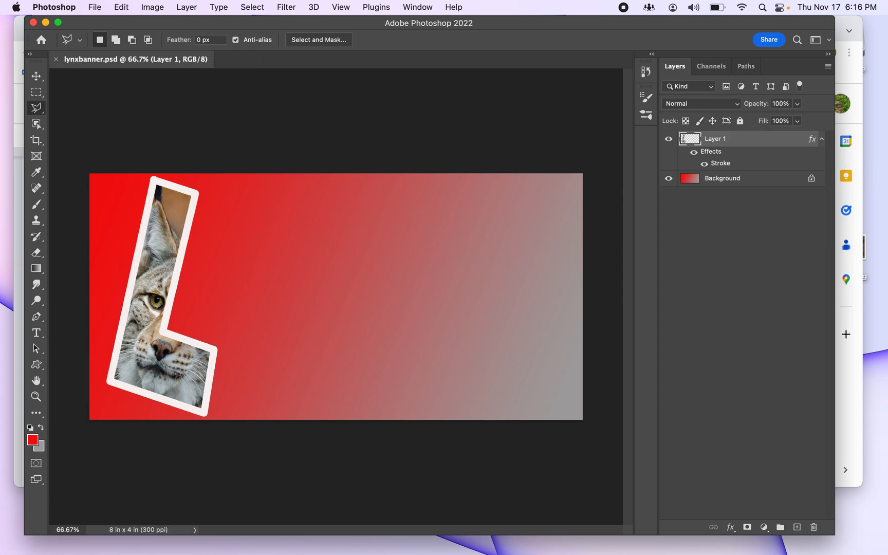
# Toggle the visibility of Layer 1's effects and of its stroke off and on, and save the banner again
pyautogui.click(695, 153)
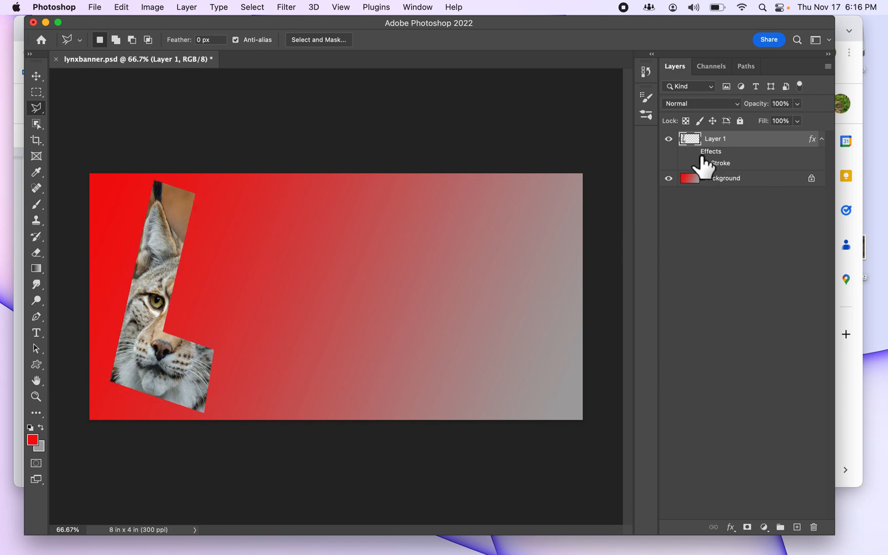
pyautogui.click(694, 152)
pyautogui.click(704, 163)
pyautogui.click(704, 163)
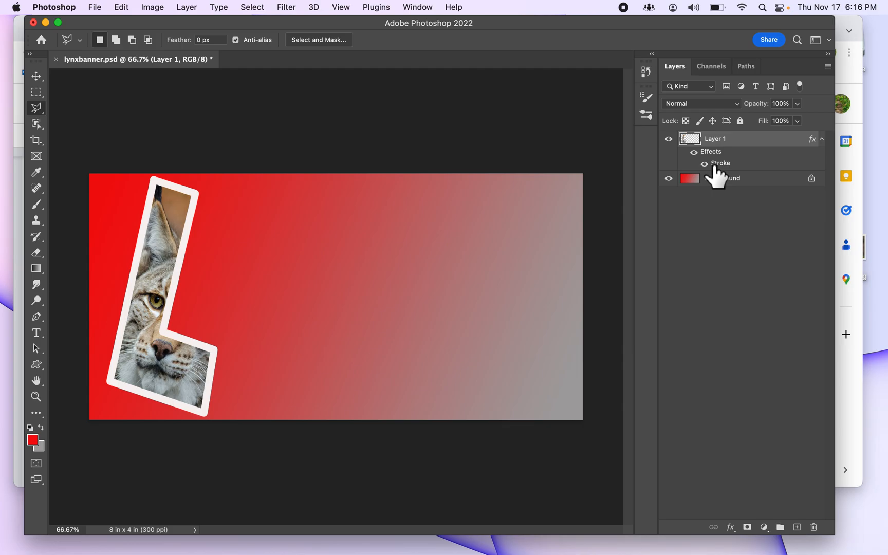
pyautogui.press('super+s')
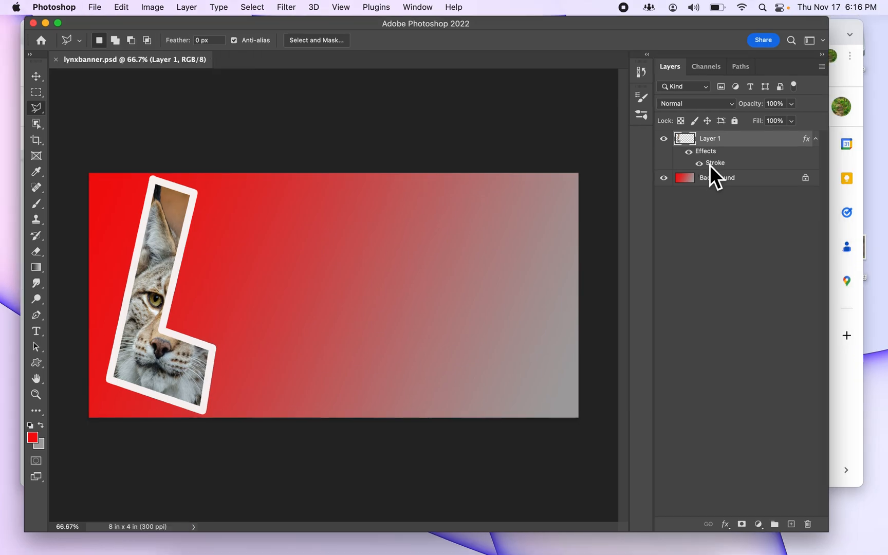
# Switch to the Lynx Banner instructions in Google Docs and review step 28 on repeating the borders for the remaining letters
pyautogui.hotkey('ctrl', 'Up')
pyautogui.click(717, 368)
pyautogui.scroll(-4, 469, 299)
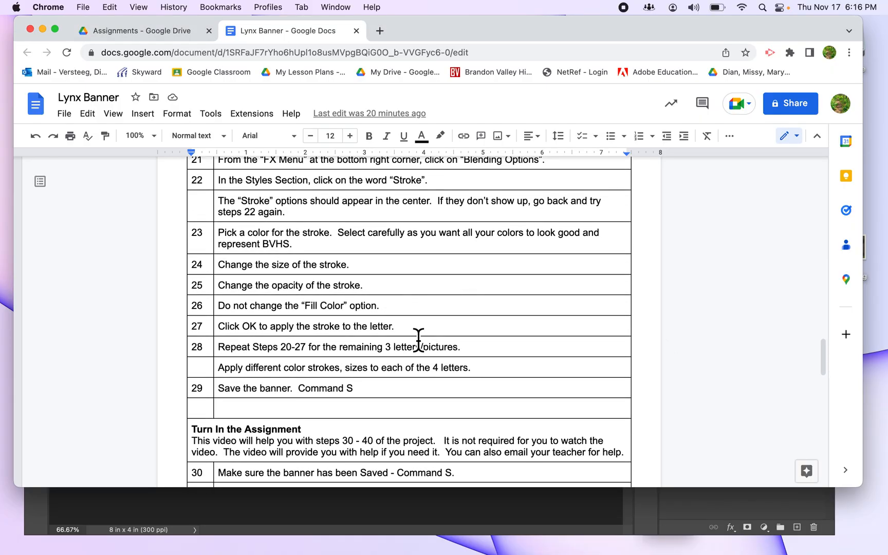
pyautogui.scroll(-1, 417, 337)
pyautogui.moveTo(243, 332); pyautogui.dragTo(446, 336)
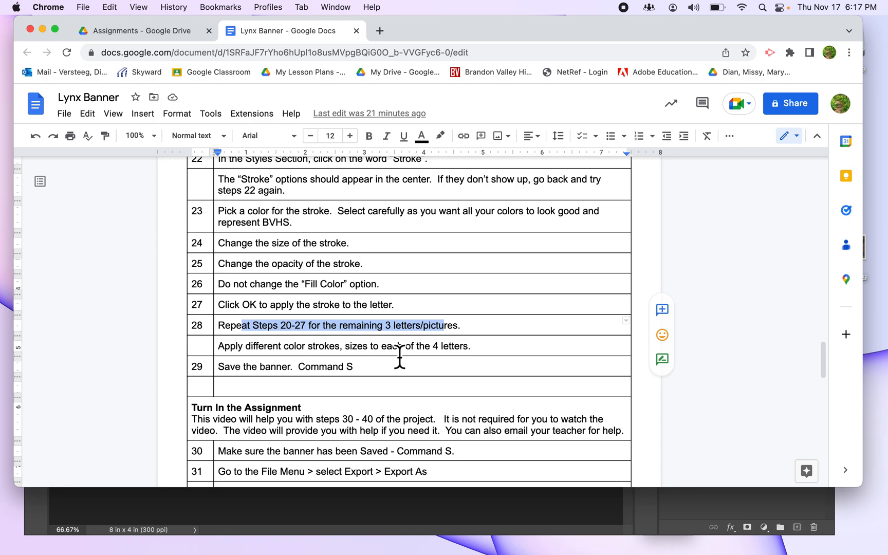
# Back in Photoshop, free transform the letter L, moving it to about X 494, Y 600 px and rotating it about -12.8°
pyautogui.hotkey('ctrl', 'Up')
pyautogui.click(367, 263)
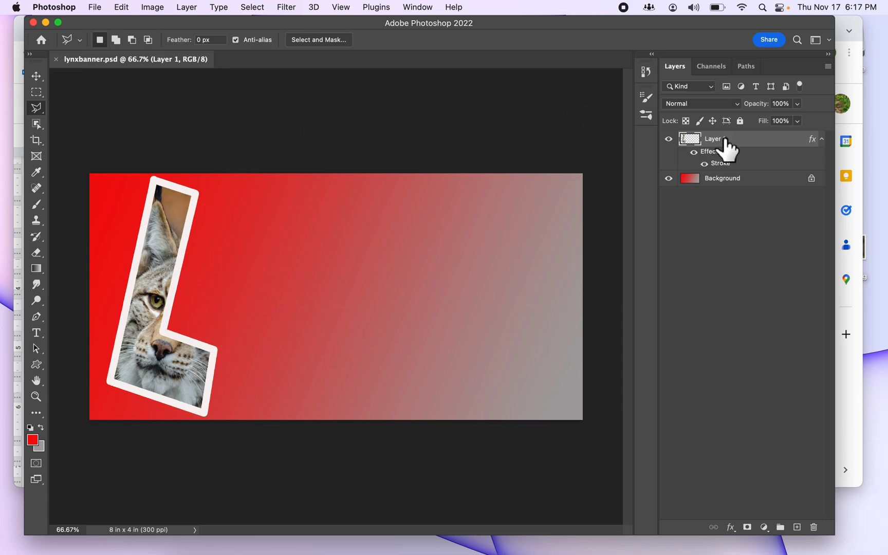
pyautogui.click(122, 5)
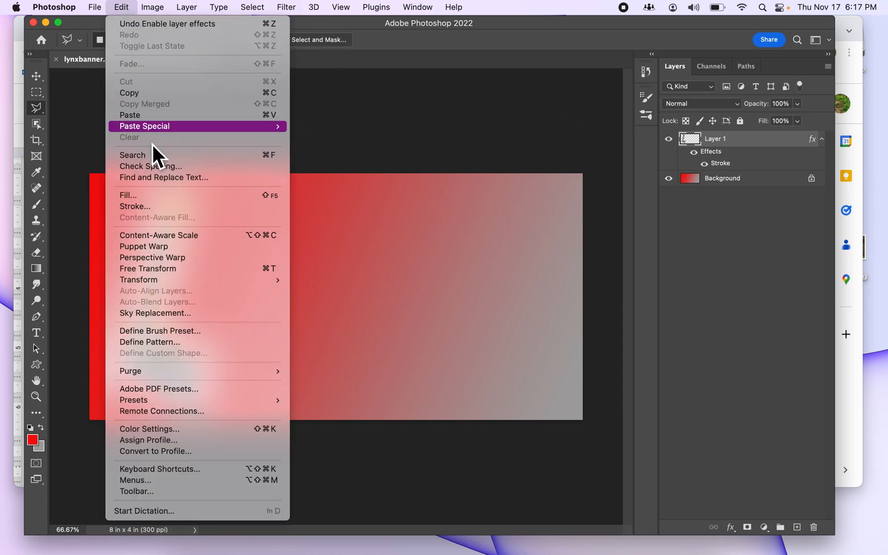
pyautogui.click(178, 266)
pyautogui.moveTo(169, 221); pyautogui.dragTo(197, 219)
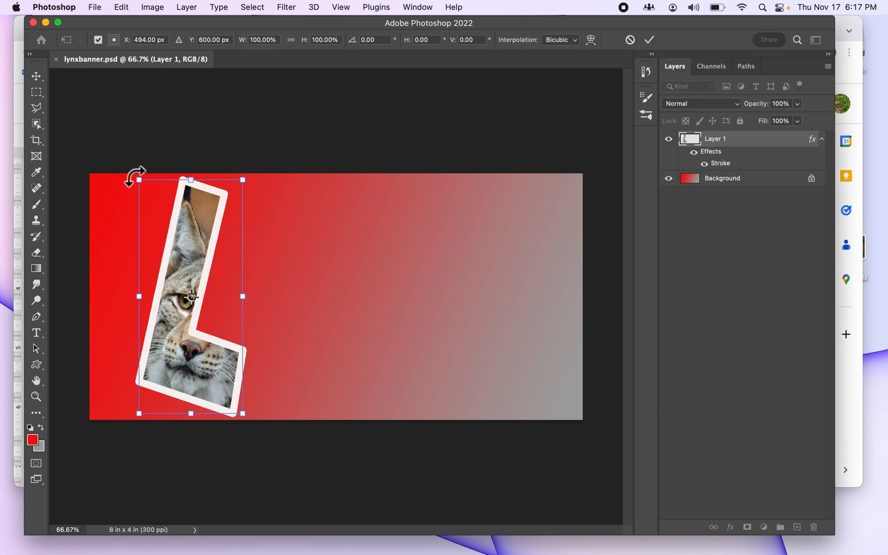
pyautogui.moveTo(133, 176); pyautogui.dragTo(114, 196)
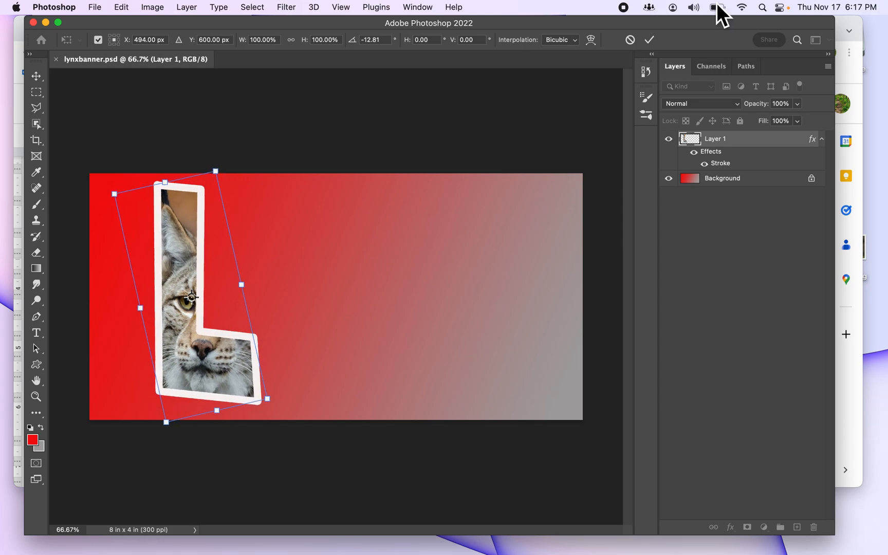
pyautogui.click(651, 40)
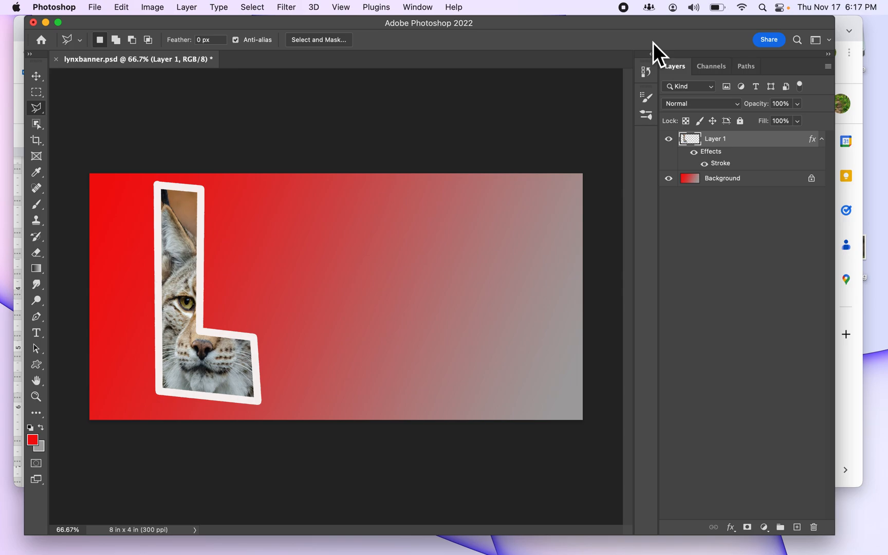